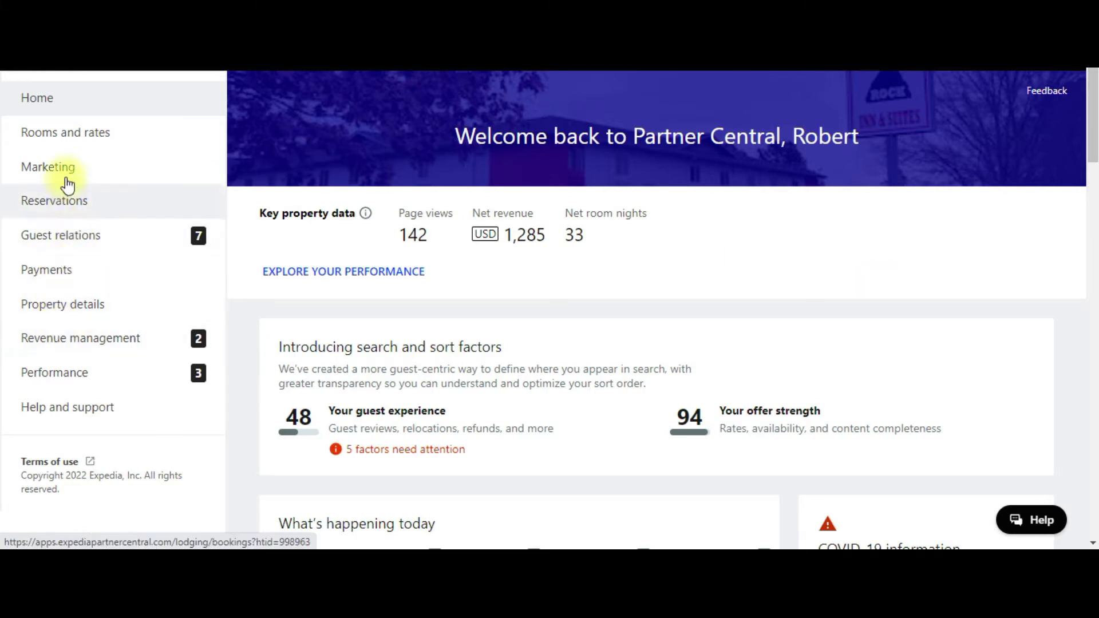
Step: Open the property's Revenue management page and view the lowest available rate calendar
{"action": "left_click", "coordinate": [63, 339]}
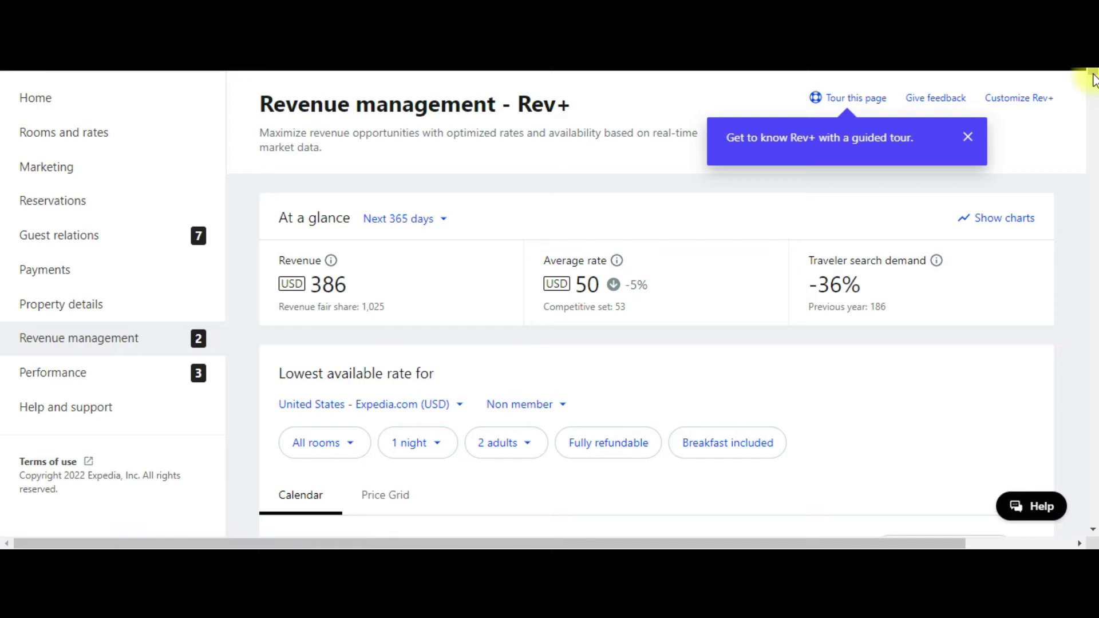
{"action": "left_click_drag", "start_coordinate": [1093, 83], "coordinate": [1094, 100]}
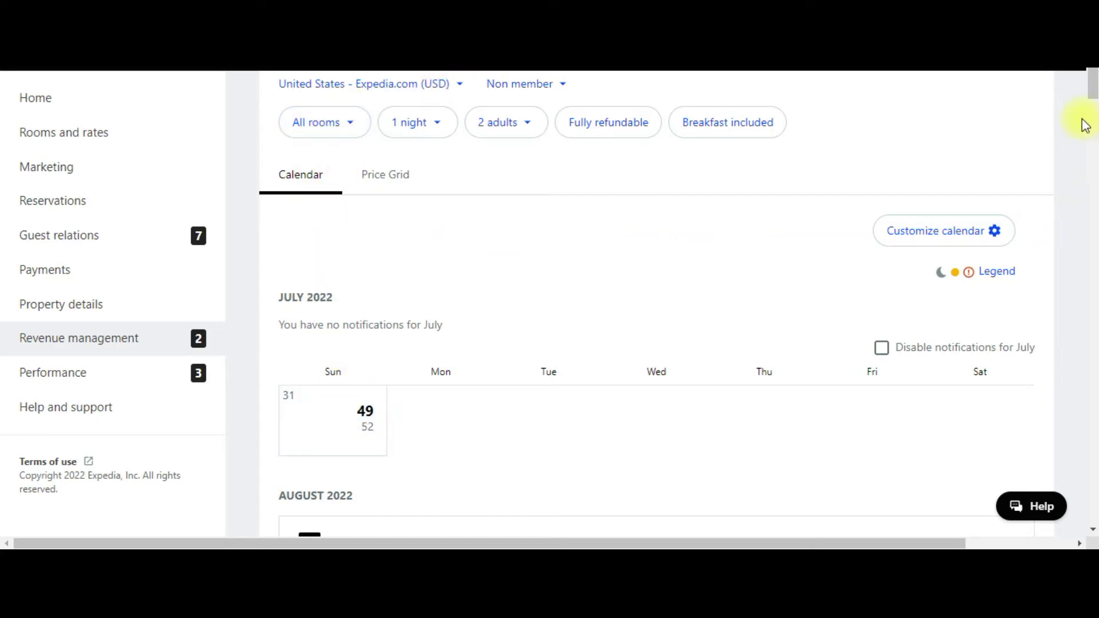
{"action": "mouse_move", "coordinate": [1093, 94]}
{"action": "left_mouse_down"}
{"action": "mouse_move", "coordinate": [1093, 104]}
{"action": "mouse_move", "coordinate": [1093, 77]}
{"action": "left_mouse_up"}
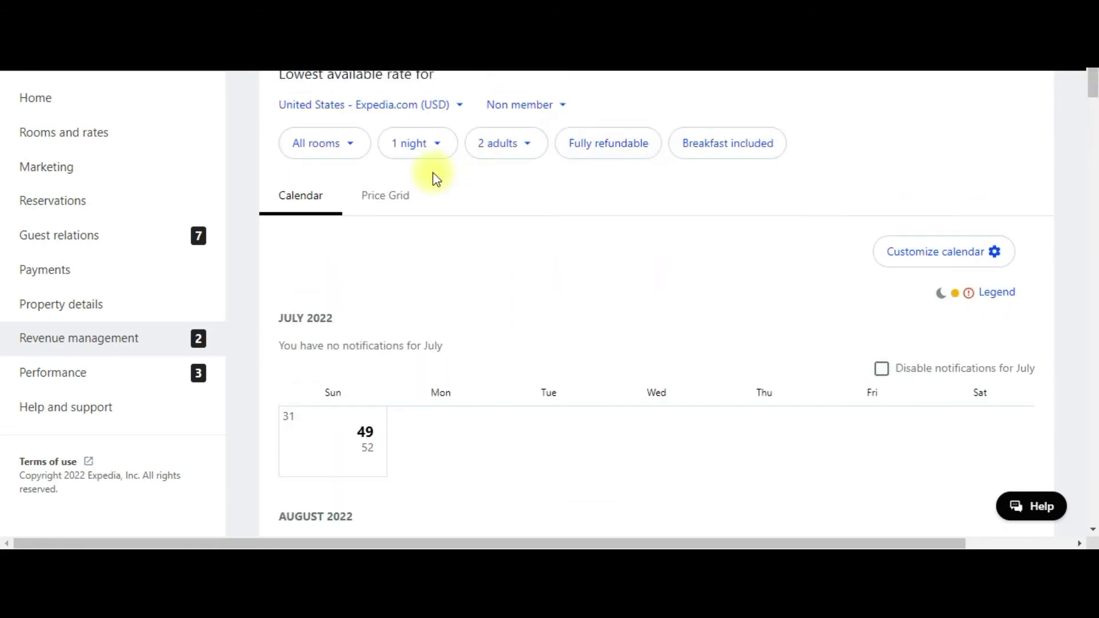
{"action": "left_click", "coordinate": [401, 202]}
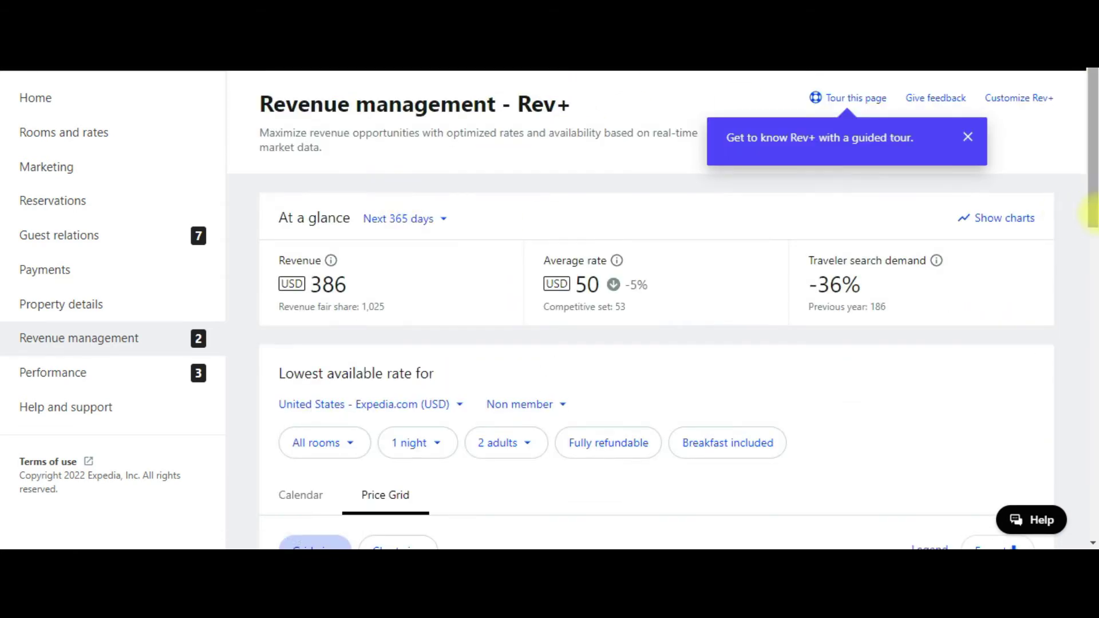
{"action": "mouse_move", "coordinate": [1093, 206]}
{"action": "left_mouse_down"}
{"action": "mouse_move", "coordinate": [1093, 309]}
{"action": "mouse_move", "coordinate": [1077, 204]}
{"action": "left_mouse_up"}
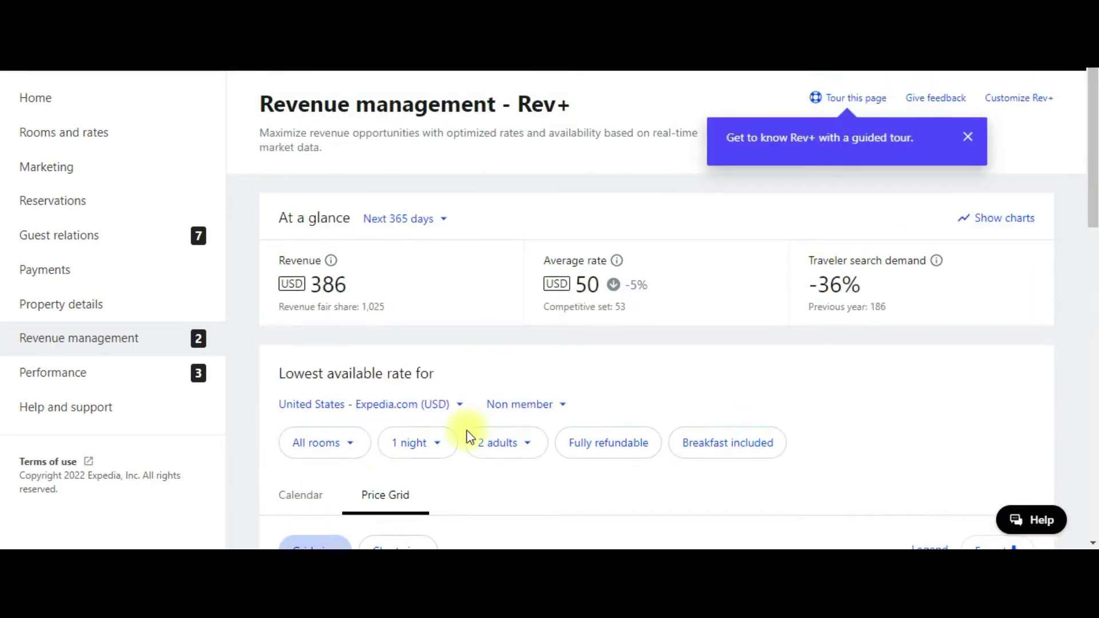
{"action": "left_click", "coordinate": [293, 503]}
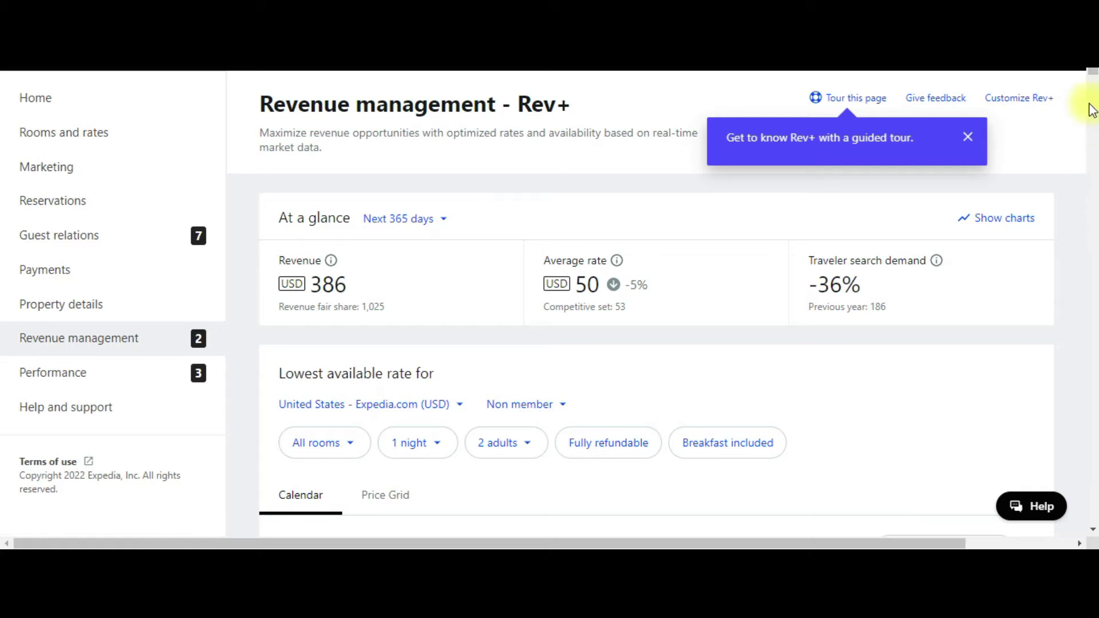
Step: Examine the daily lowest available rates for August 2022 in the rate calendar
{"action": "left_click_drag", "start_coordinate": [1093, 76], "coordinate": [1094, 134]}
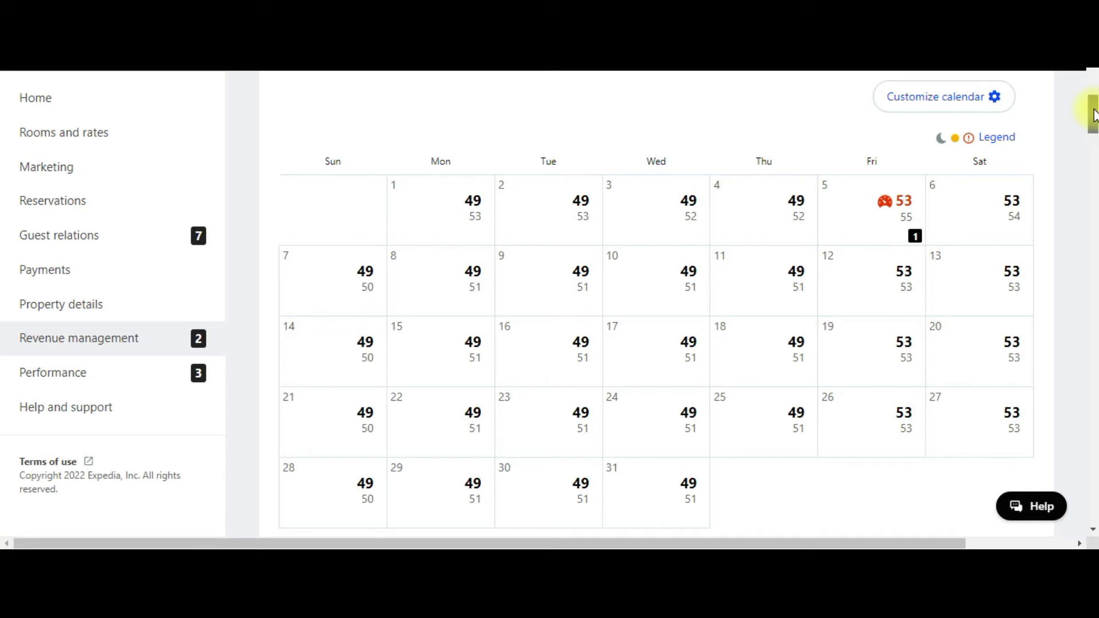
{"action": "left_click_drag", "start_coordinate": [1093, 115], "coordinate": [1092, 73]}
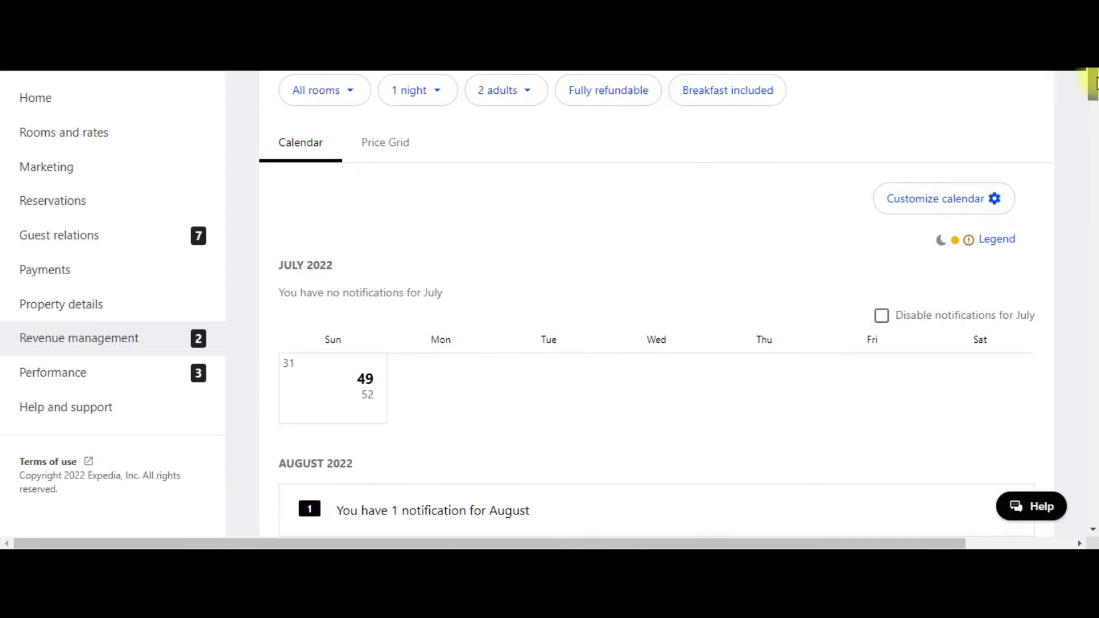
Step: Show the rates as a price grid and examine the daily rates of the property and its competitors
{"action": "left_click", "coordinate": [391, 162]}
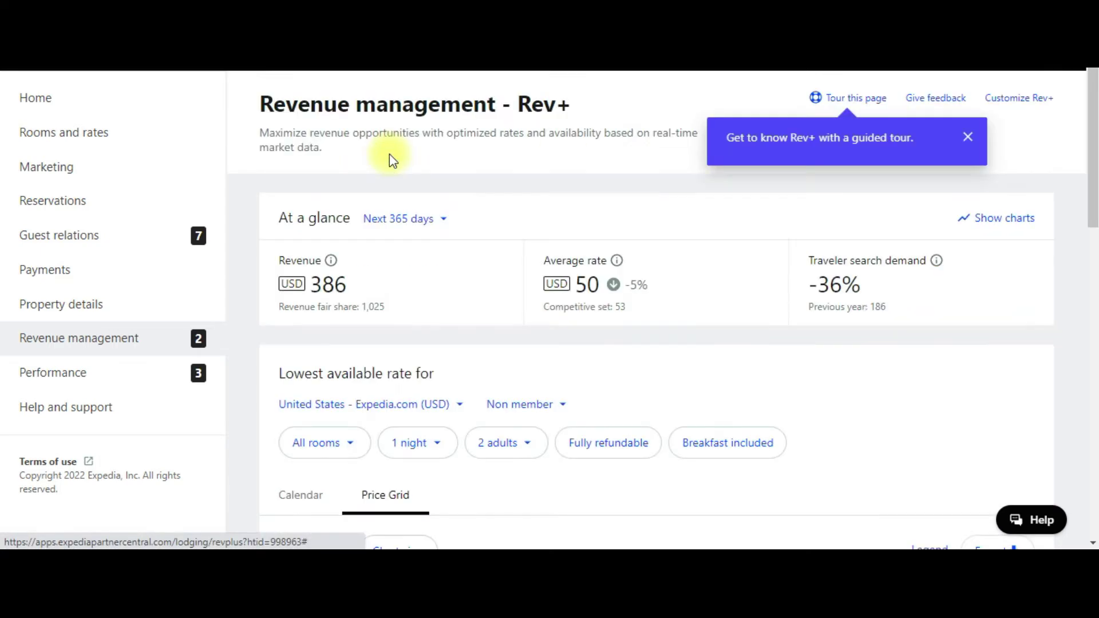
{"action": "left_click_drag", "start_coordinate": [1091, 117], "coordinate": [1083, 209]}
{"action": "scroll", "coordinate": [1083, 209], "scroll_direction": "down", "scroll_amount": 5}
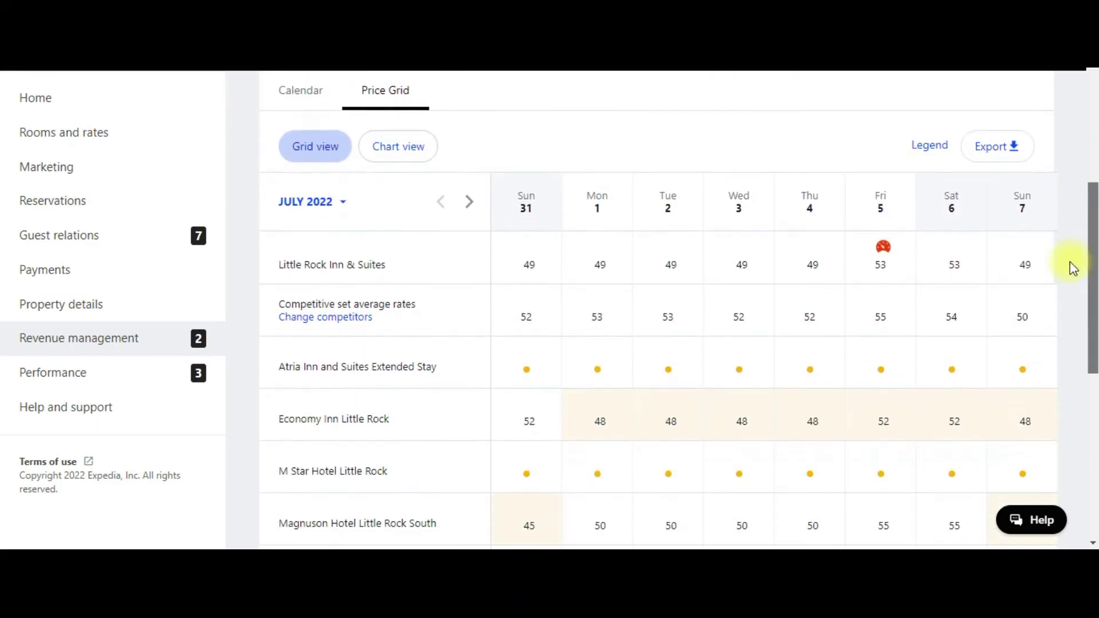
{"action": "scroll", "coordinate": [1066, 315], "scroll_direction": "down", "scroll_amount": 2}
{"action": "scroll", "coordinate": [1066, 313], "scroll_direction": "up", "scroll_amount": 2}
{"action": "scroll", "coordinate": [1065, 291], "scroll_direction": "up", "scroll_amount": 1}
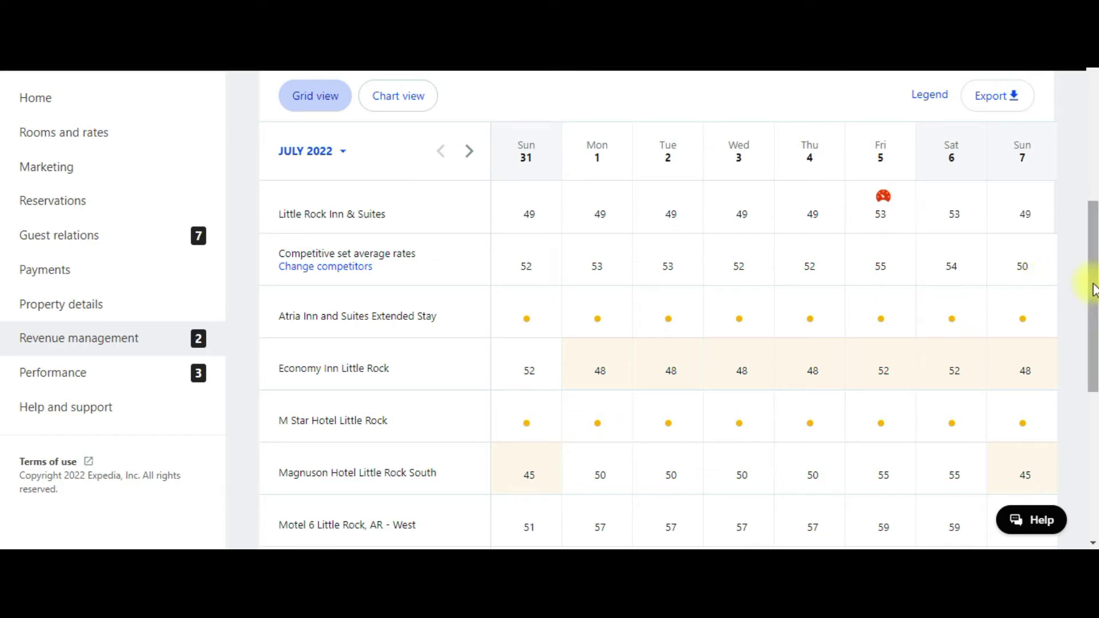
{"action": "scroll", "coordinate": [1093, 290], "scroll_direction": "down", "scroll_amount": 1}
{"action": "left_click_drag", "start_coordinate": [1093, 293], "coordinate": [1093, 324]}
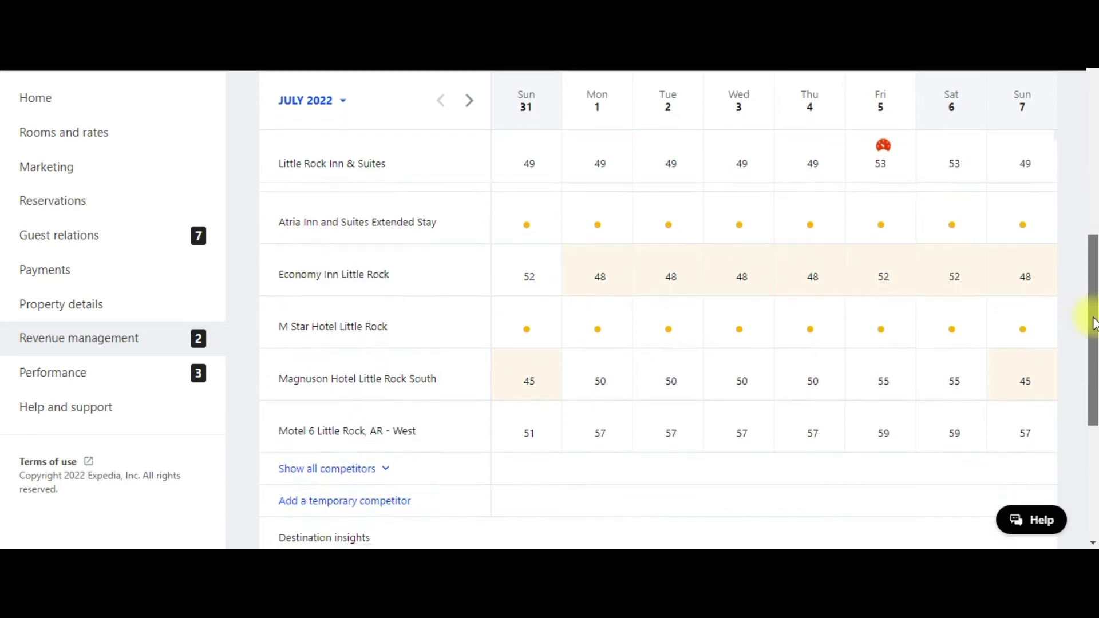
Step: Show all competitors in the price grid and review the grid together with the rate filters above it
{"action": "left_click", "coordinate": [386, 473]}
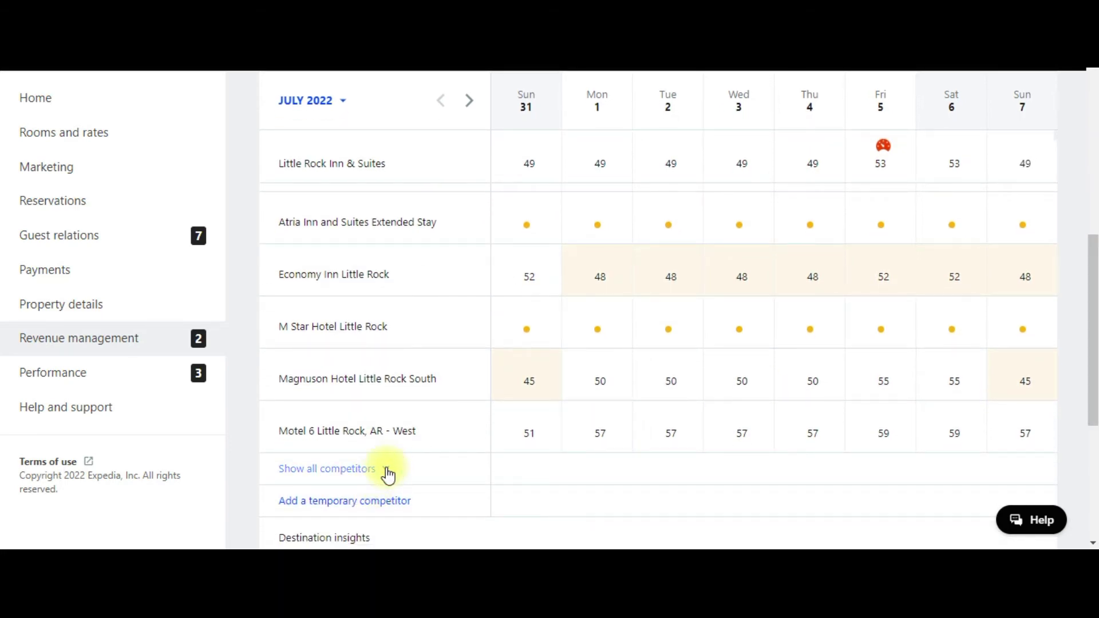
{"action": "left_click_drag", "start_coordinate": [1093, 350], "coordinate": [1090, 293]}
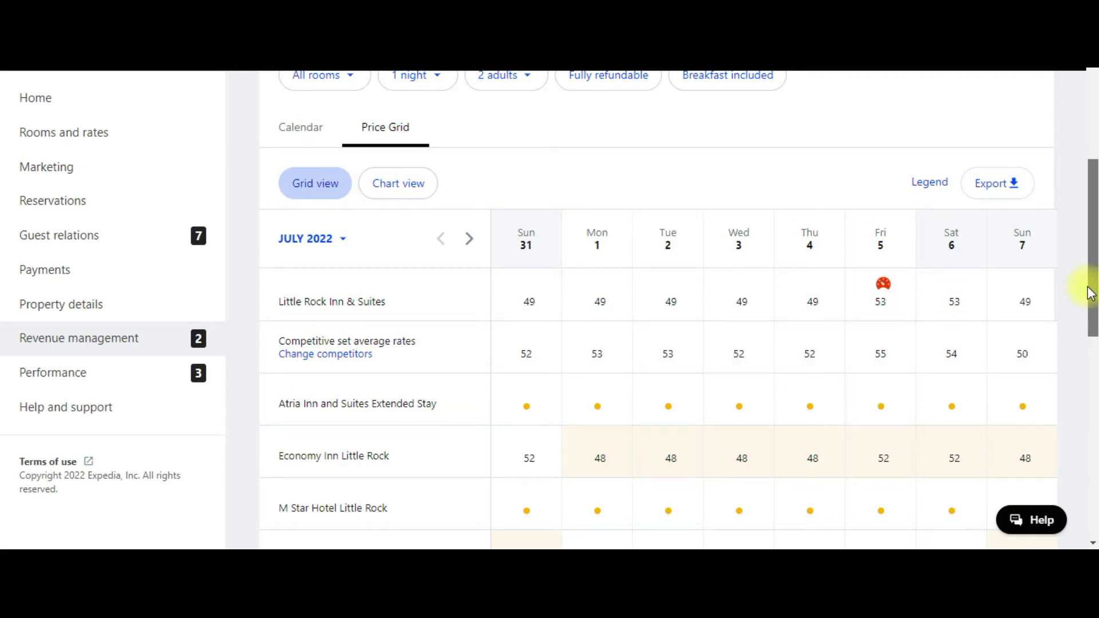
{"action": "left_click_drag", "start_coordinate": [1090, 293], "coordinate": [1090, 293]}
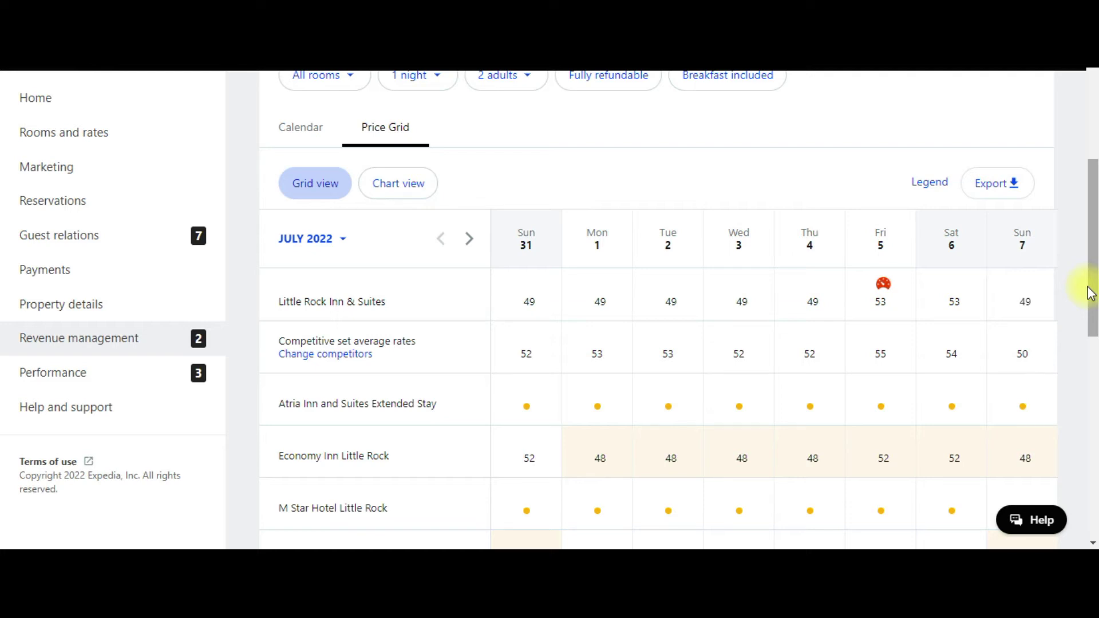
{"action": "left_click_drag", "start_coordinate": [1090, 291], "coordinate": [1072, 233]}
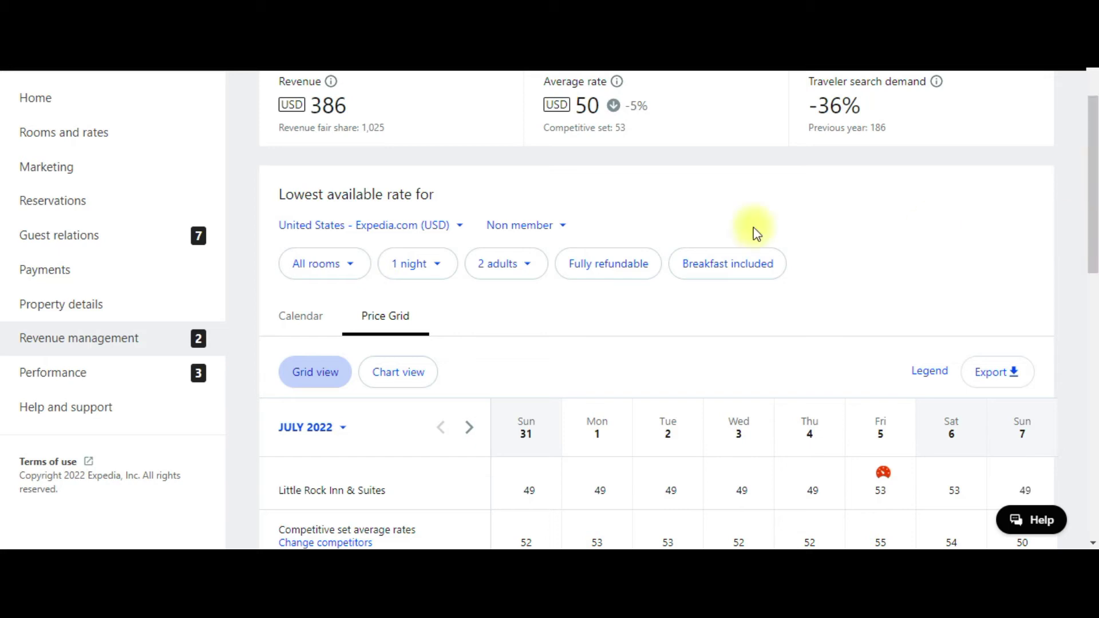
Step: Set the lowest available rate filter to Member and review the discounted rates in the price grid
{"action": "left_click", "coordinate": [563, 231]}
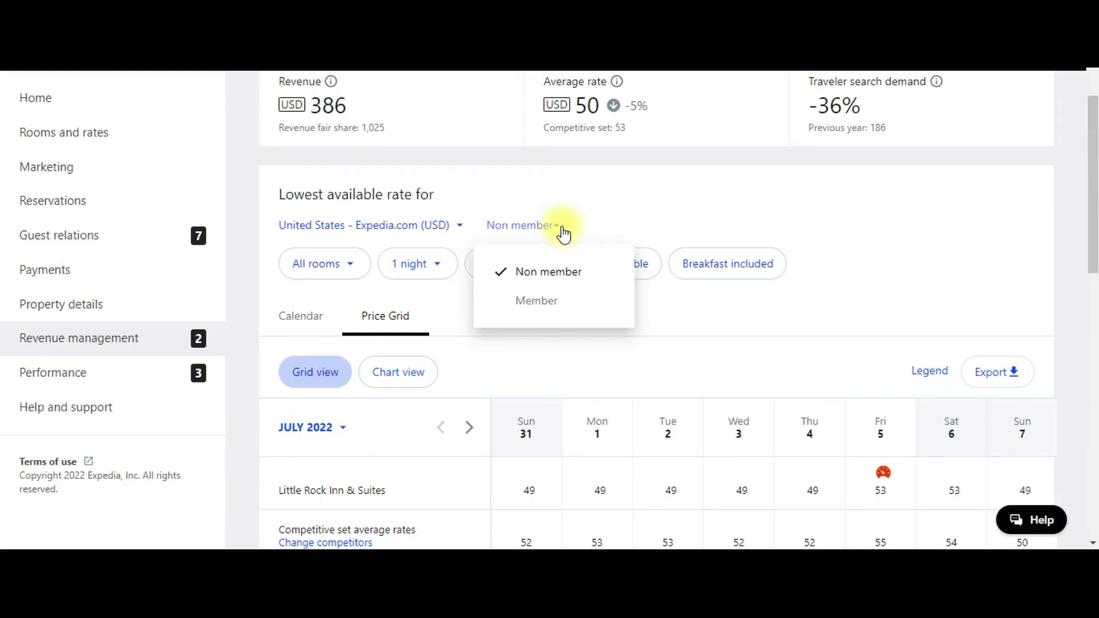
{"action": "left_click", "coordinate": [540, 300]}
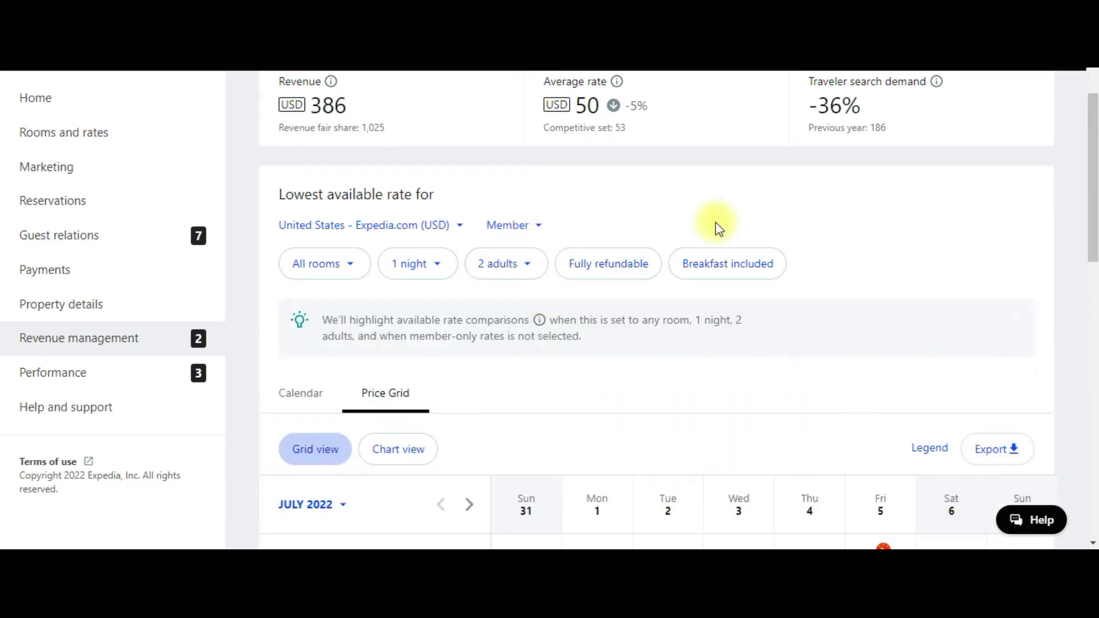
{"action": "left_click_drag", "start_coordinate": [1090, 129], "coordinate": [1087, 235]}
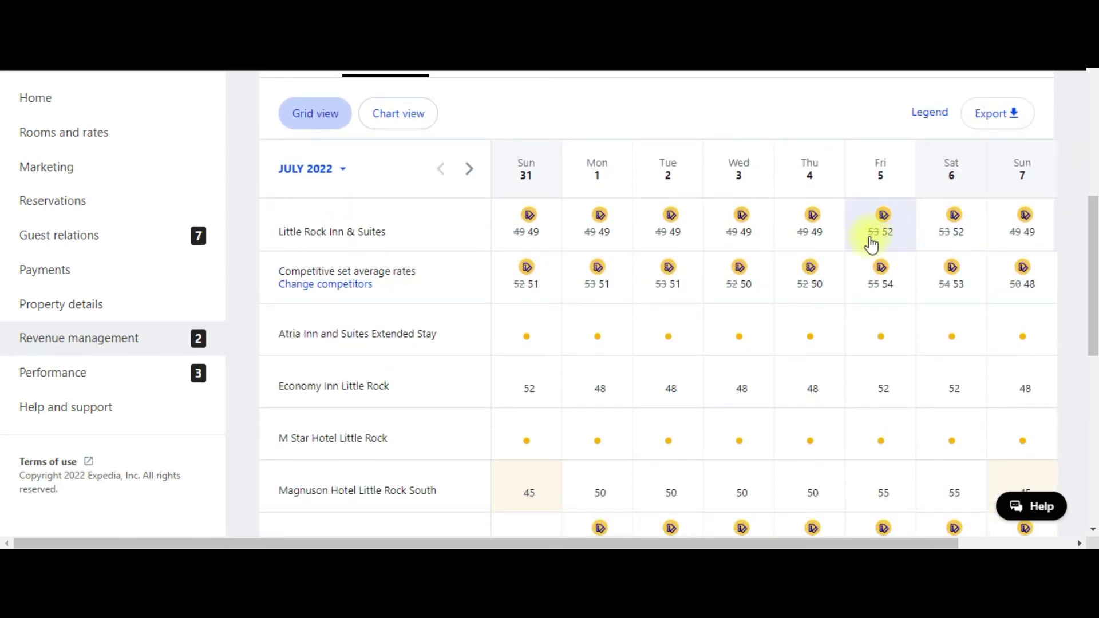
{"action": "mouse_move", "coordinate": [880, 269]}
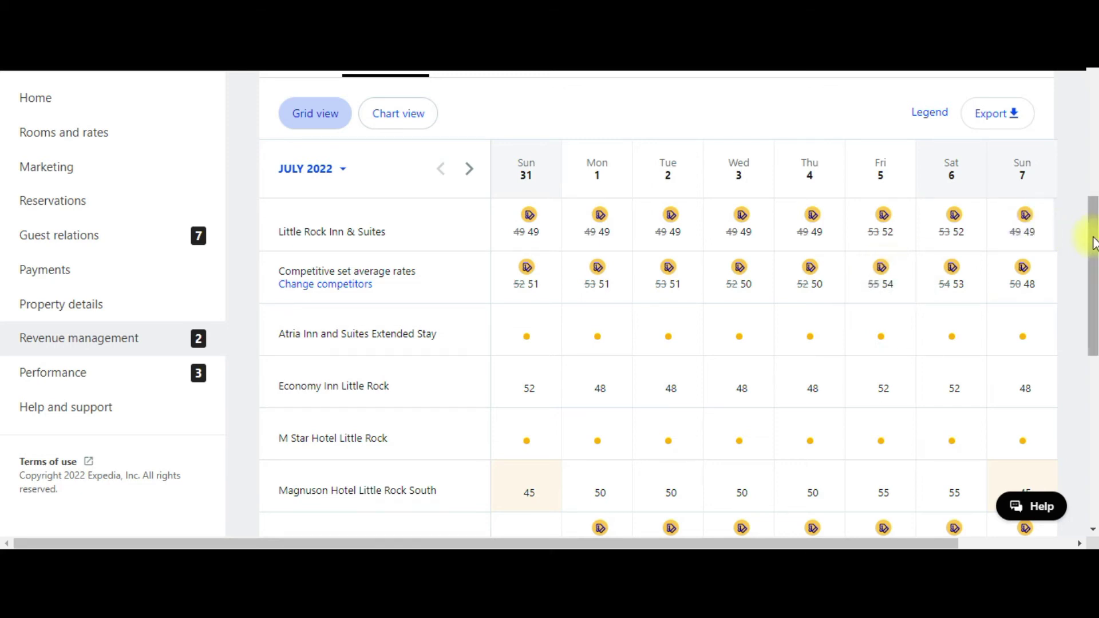
{"action": "left_click_drag", "start_coordinate": [1091, 242], "coordinate": [1093, 263]}
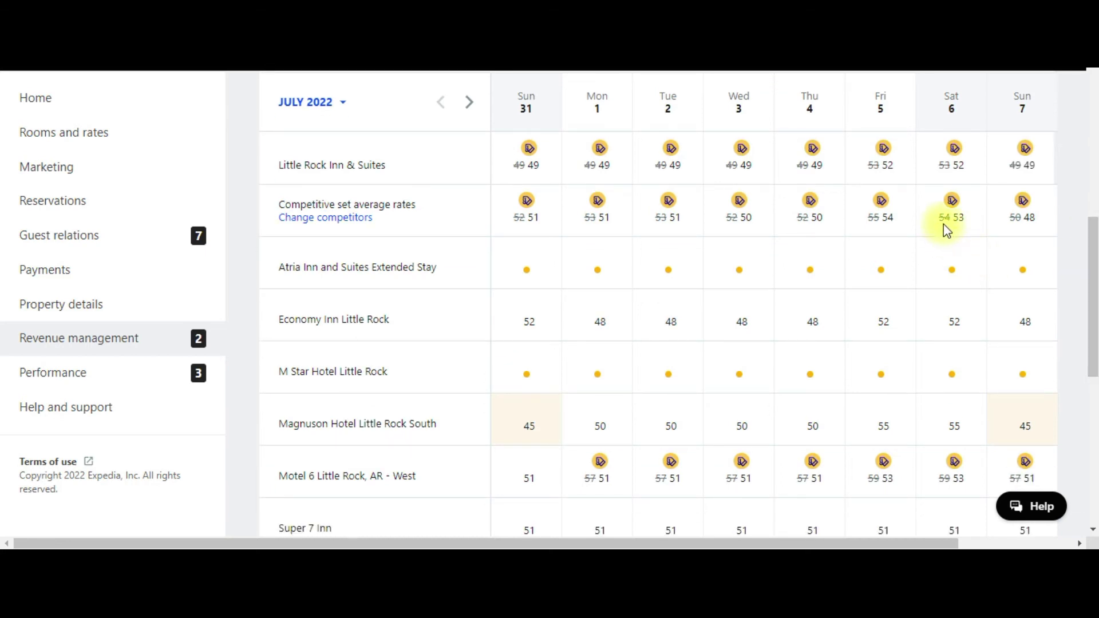
{"action": "left_click_drag", "start_coordinate": [1093, 273], "coordinate": [1066, 177]}
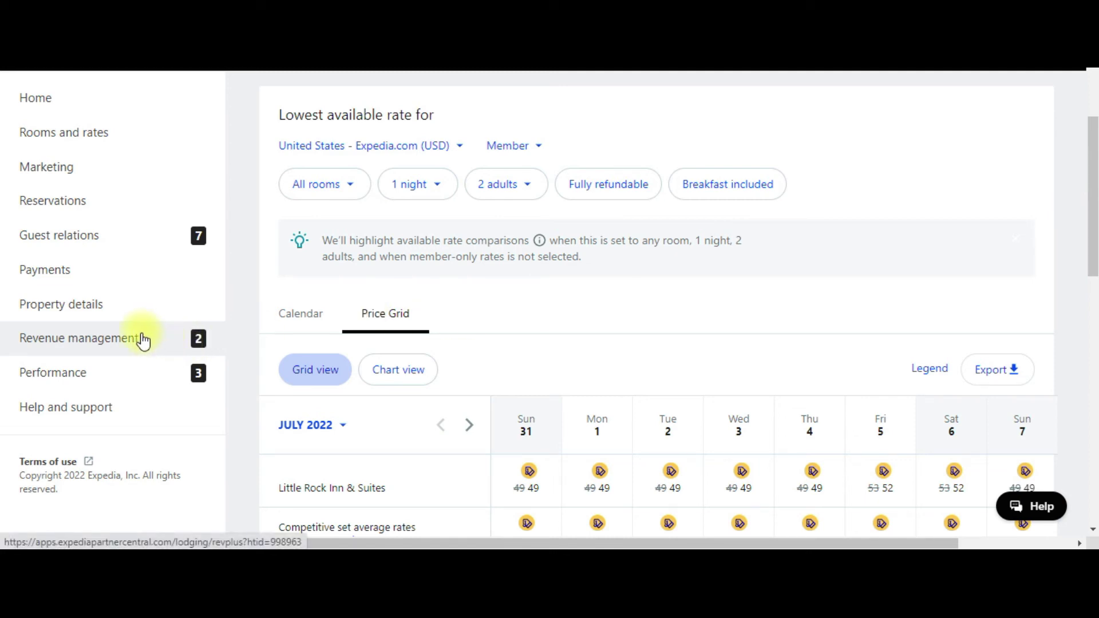
Step: Compare the member rates of Little Rock Inn & Suites with the competitive set averages and individual competitors
{"action": "left_click", "coordinate": [275, 324]}
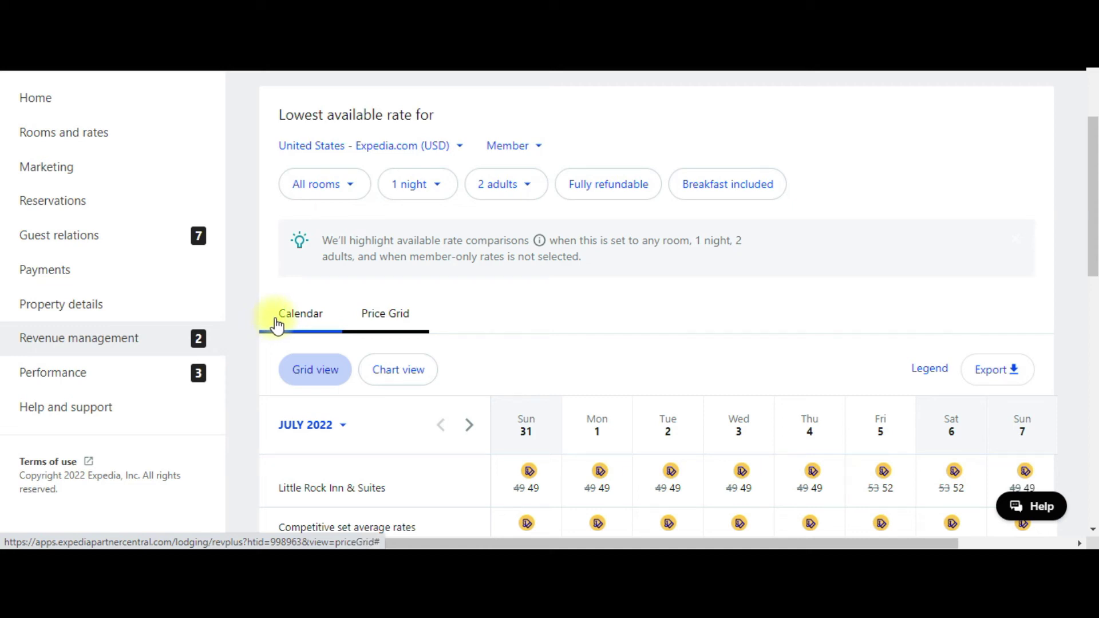
{"action": "left_click_drag", "start_coordinate": [1092, 250], "coordinate": [1094, 275]}
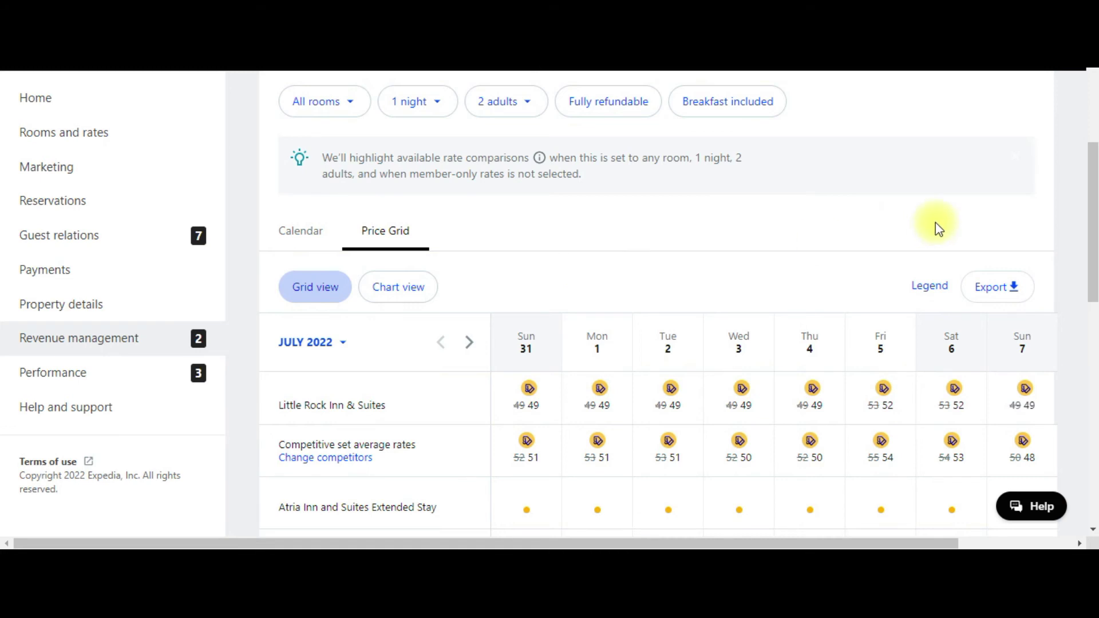
{"action": "left_click_drag", "start_coordinate": [1092, 213], "coordinate": [1093, 281]}
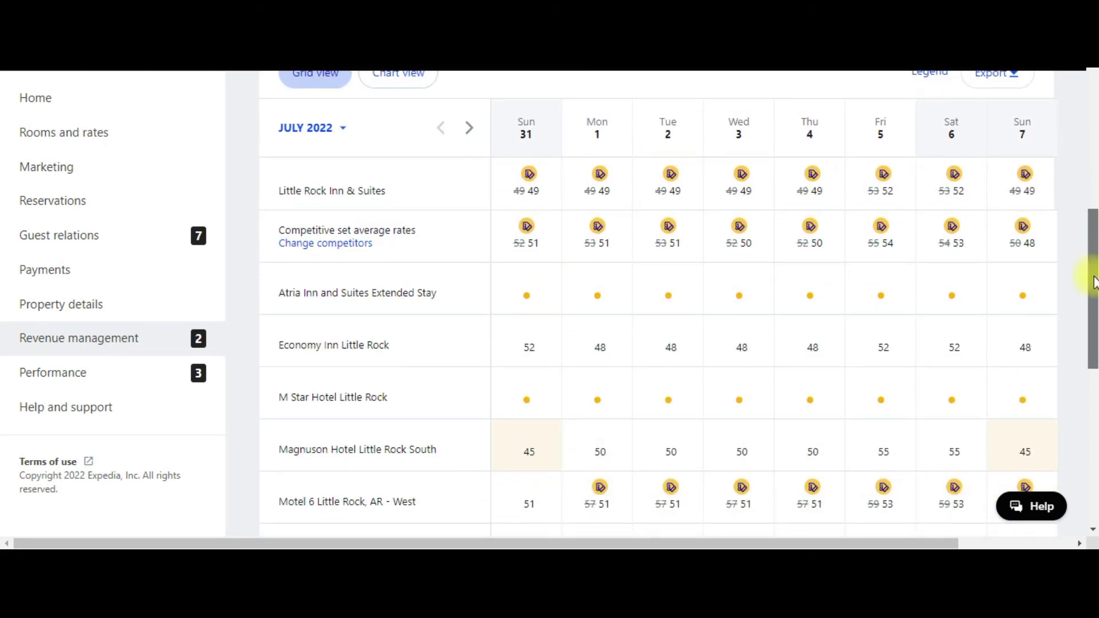
{"action": "left_click_drag", "start_coordinate": [1093, 282], "coordinate": [1093, 292]}
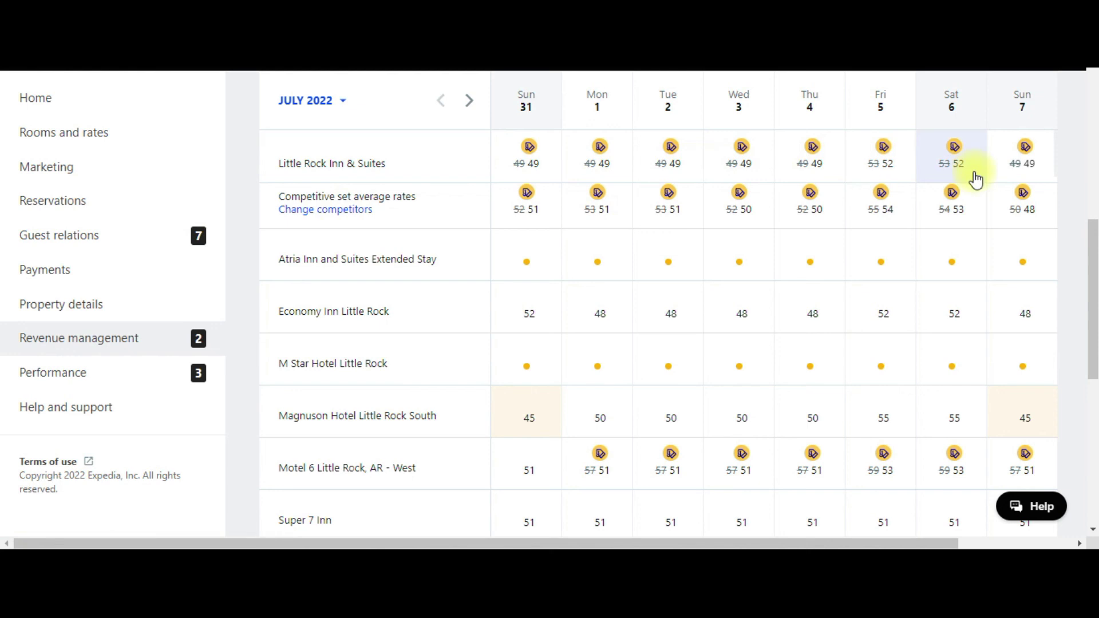
{"action": "left_click_drag", "start_coordinate": [1093, 268], "coordinate": [1093, 245]}
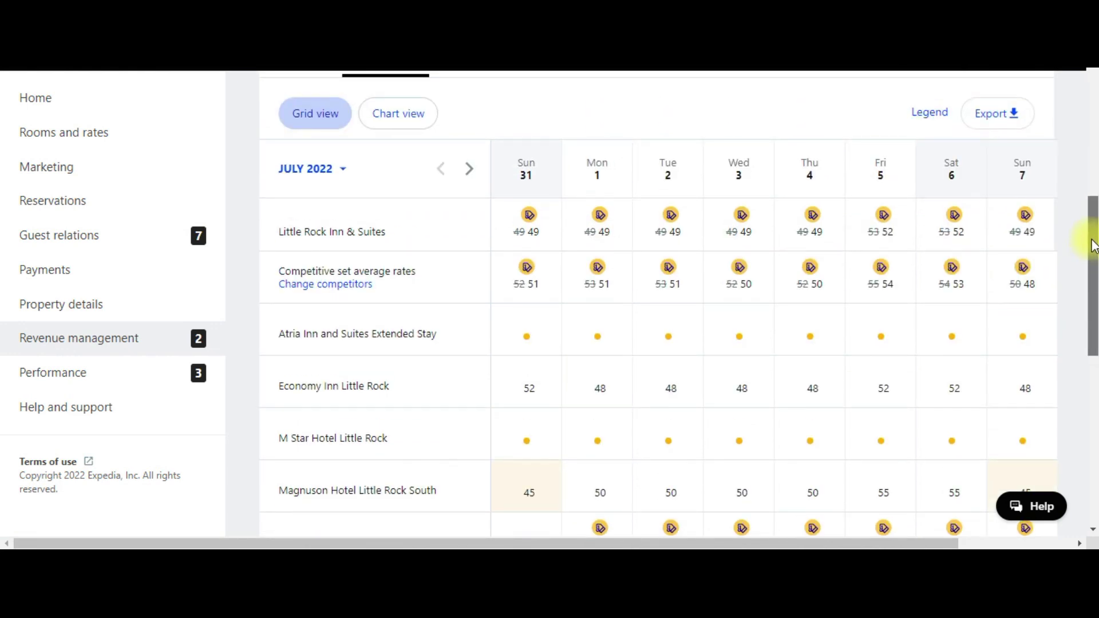
{"action": "left_click_drag", "start_coordinate": [1093, 246], "coordinate": [1091, 195]}
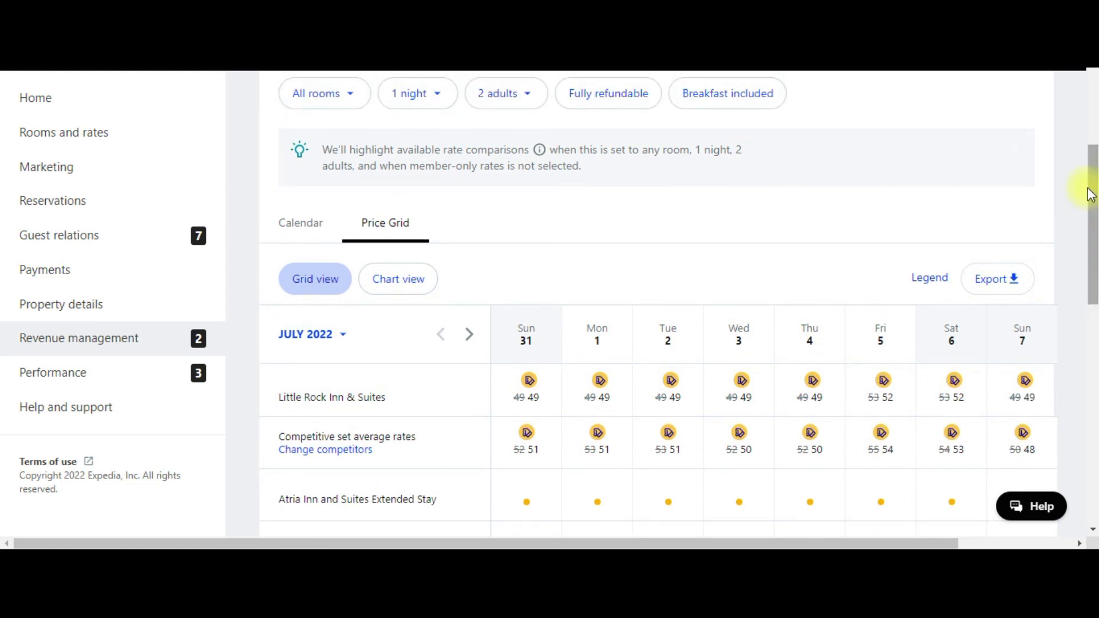